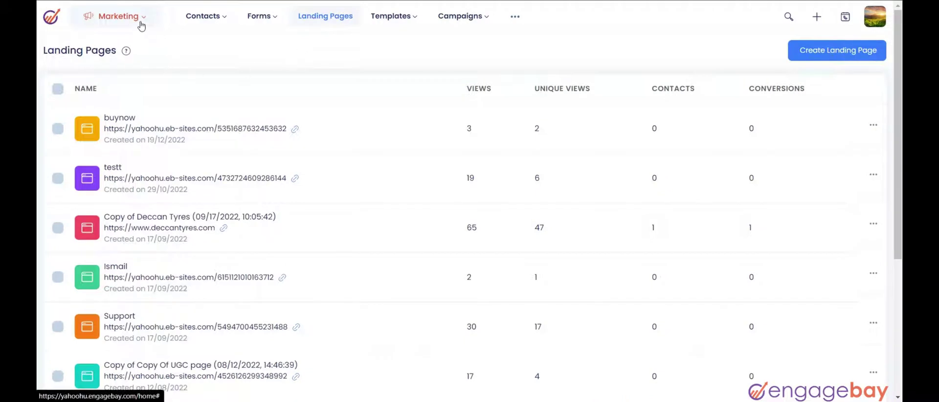
- Create a new landing page from the bakery theme with the "Polly had a gift for baking pies" heading
click(323, 19)
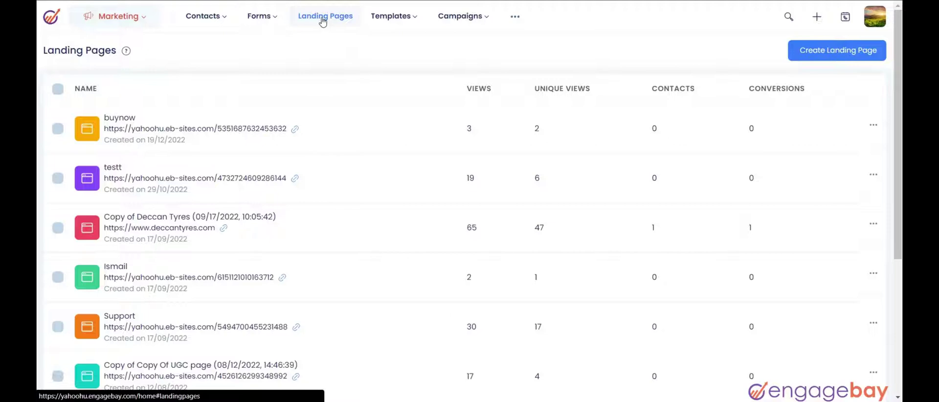
click(836, 58)
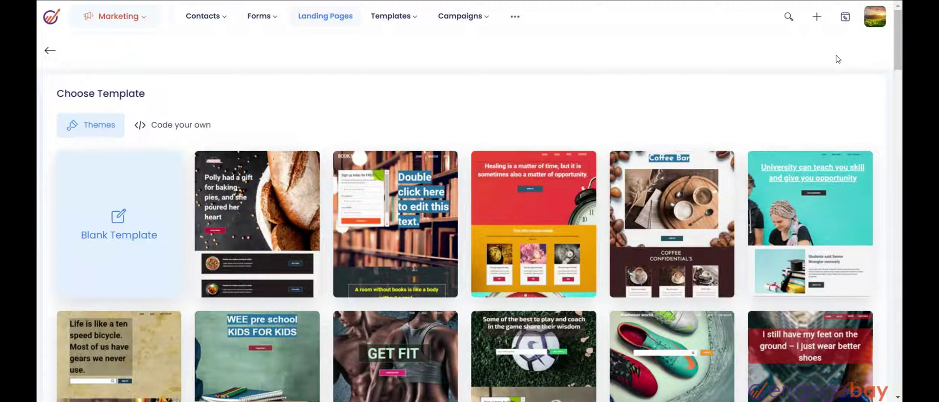
scroll(836, 57, down, 1)
mouse_move(380, 148)
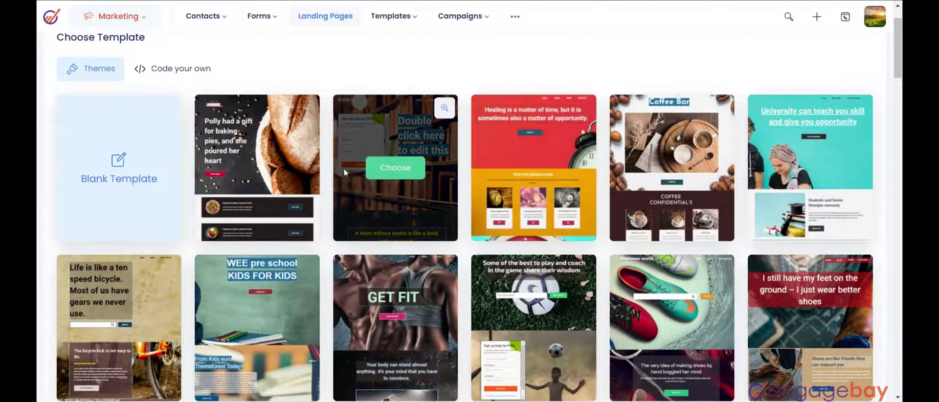
mouse_move(156, 170)
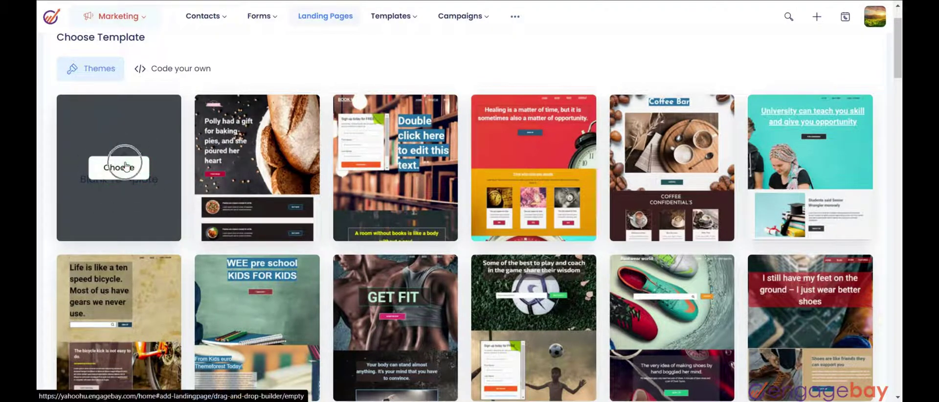
click(185, 70)
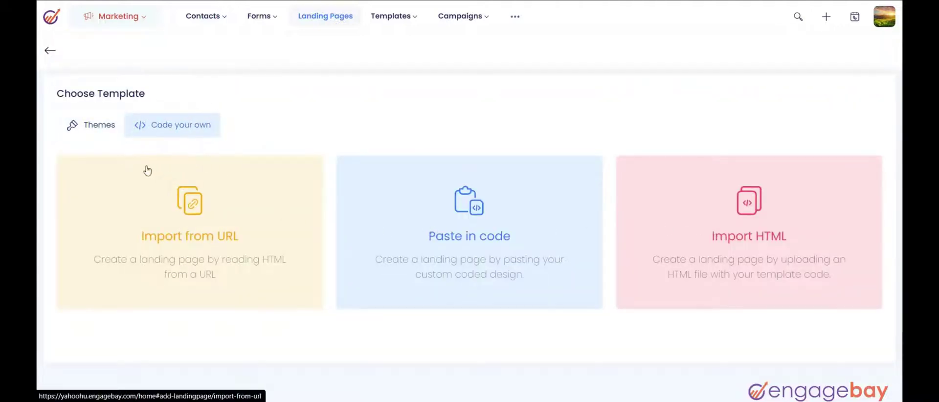
click(95, 128)
scroll(256, 250, down, 1)
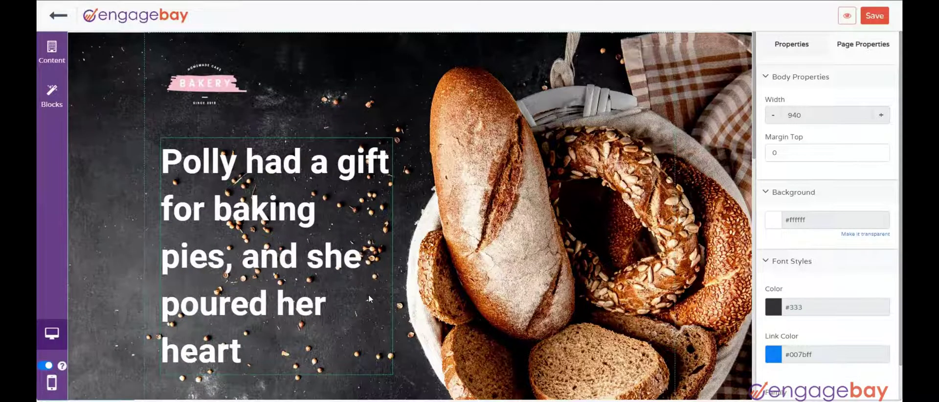
- Add a heading, a text element and a horizontal divider over the bakery hero section
click(53, 58)
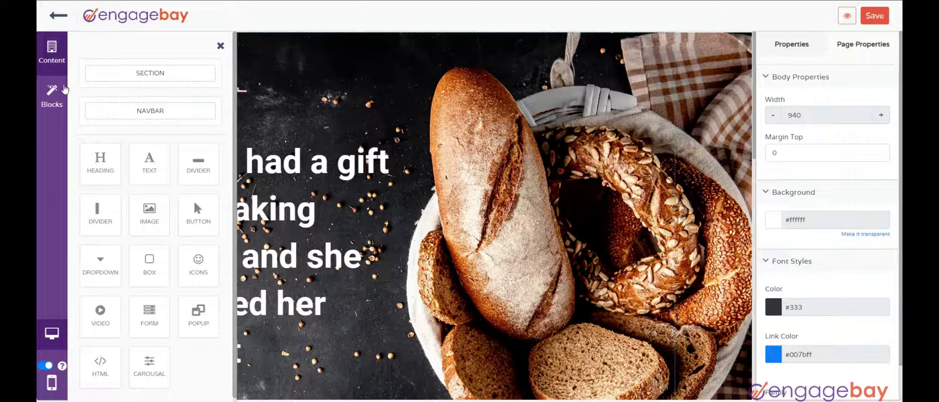
drag(97, 174, 318, 130)
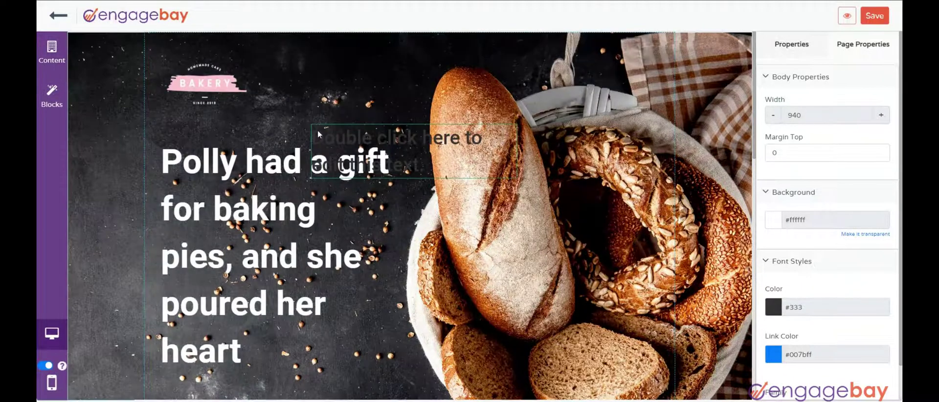
click(51, 51)
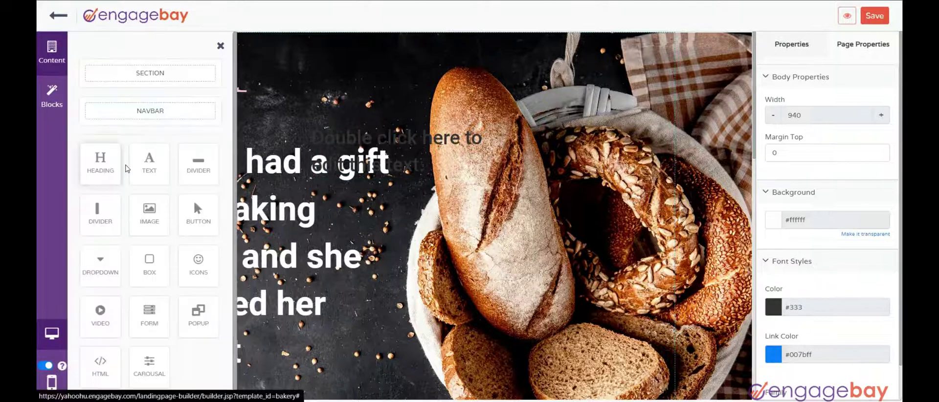
drag(148, 166, 429, 215)
click(51, 51)
drag(194, 200, 312, 257)
- Insert the prebuilt "START YOUR NEW LIFE" block above the bakery hero section
click(51, 52)
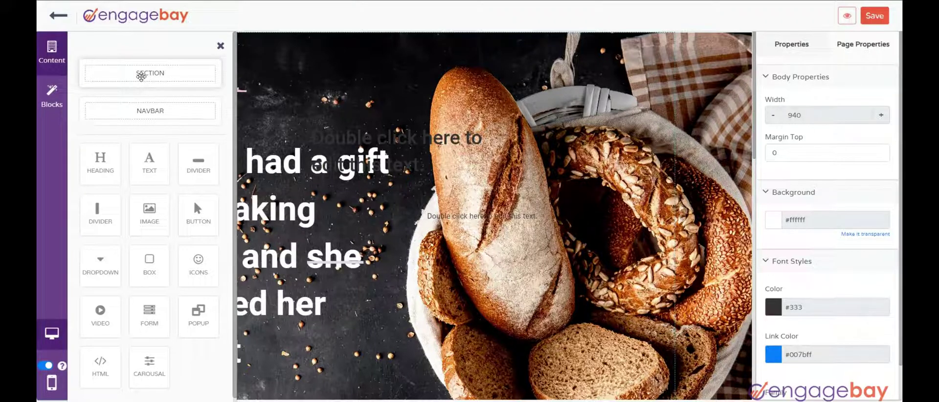
click(55, 105)
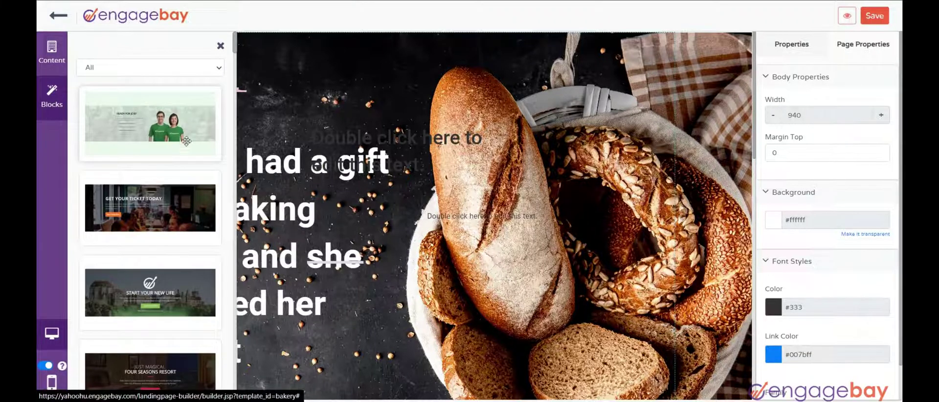
scroll(180, 170, down, 3)
drag(180, 171, 370, 201)
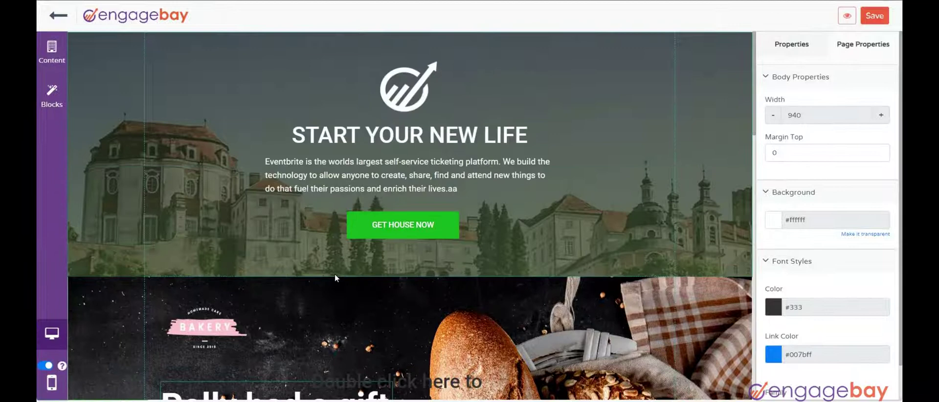
- Change the GET HOUSE NOW button's background to the lighter green #59f063ff
click(403, 229)
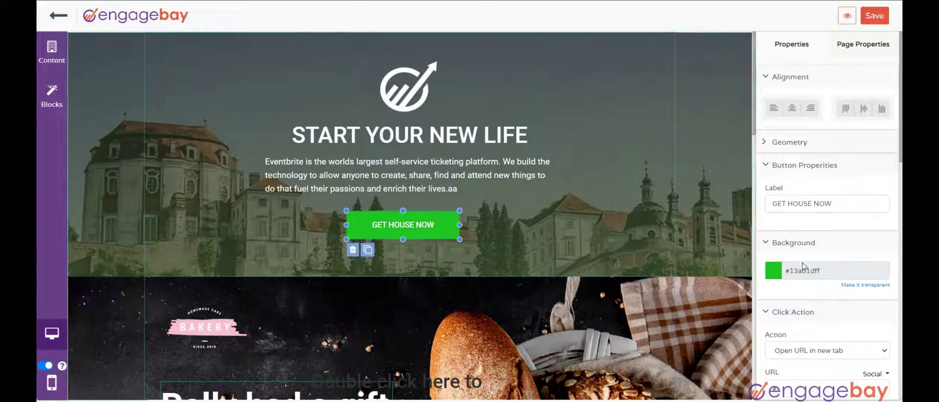
click(773, 271)
click(794, 287)
click(506, 248)
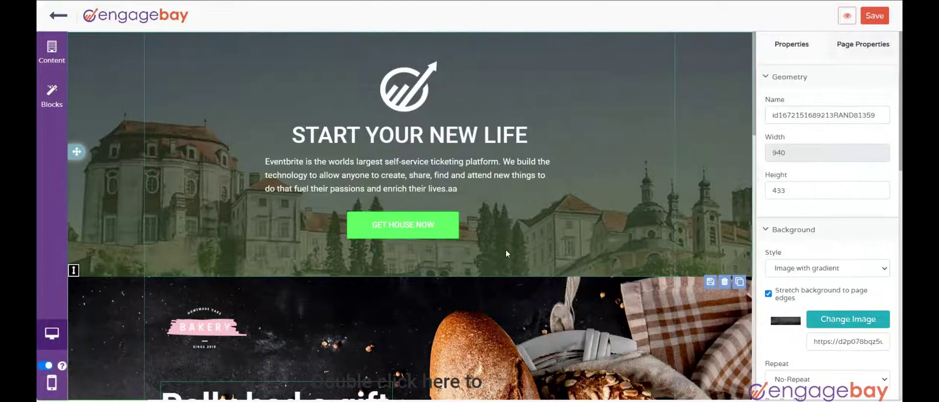
- Examine the page-wide body, background and font style settings and look over the page layout
click(860, 52)
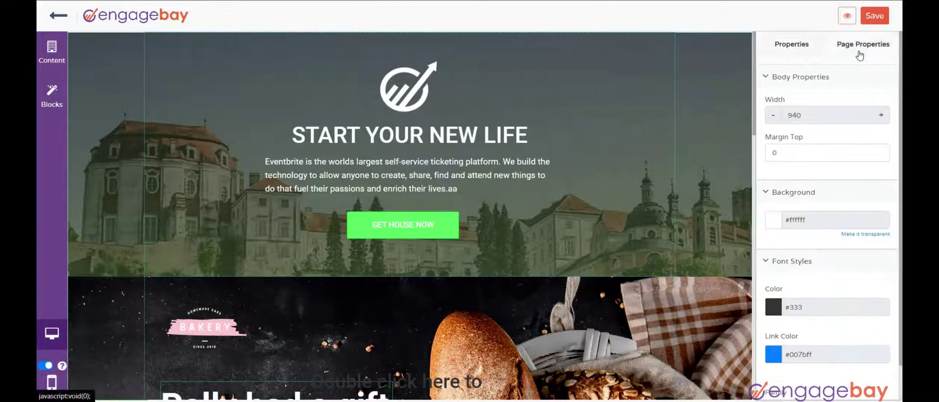
click(789, 49)
click(865, 45)
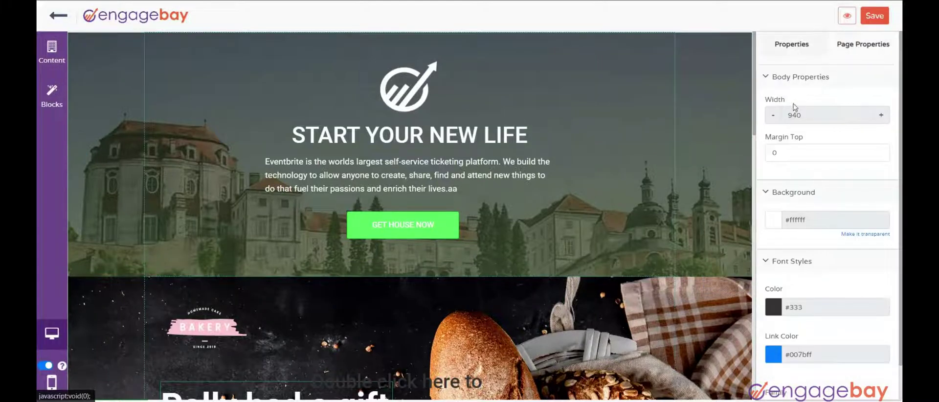
scroll(507, 294, down, 3)
scroll(507, 294, up, 2)
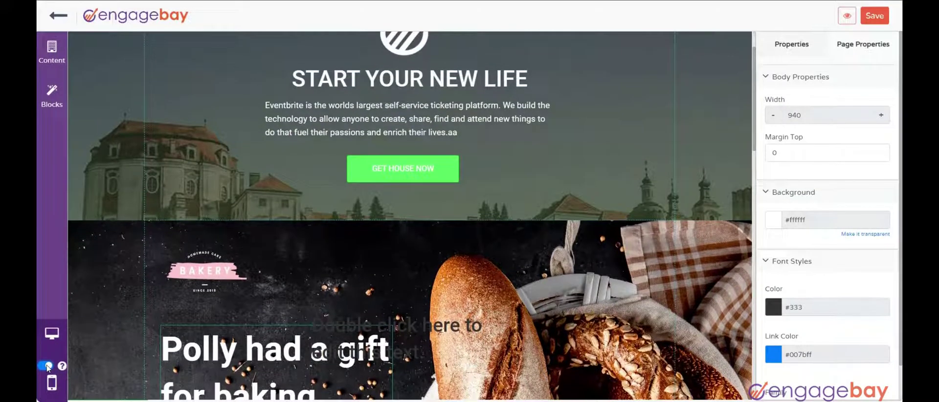
- Switch to the mobile layout and move the GET HOUSE NOW button slightly to the left within its block
click(51, 383)
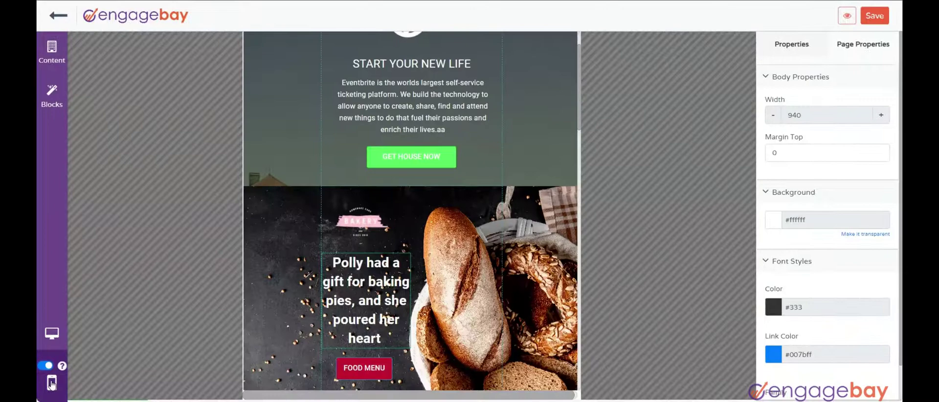
scroll(456, 217, up, 1)
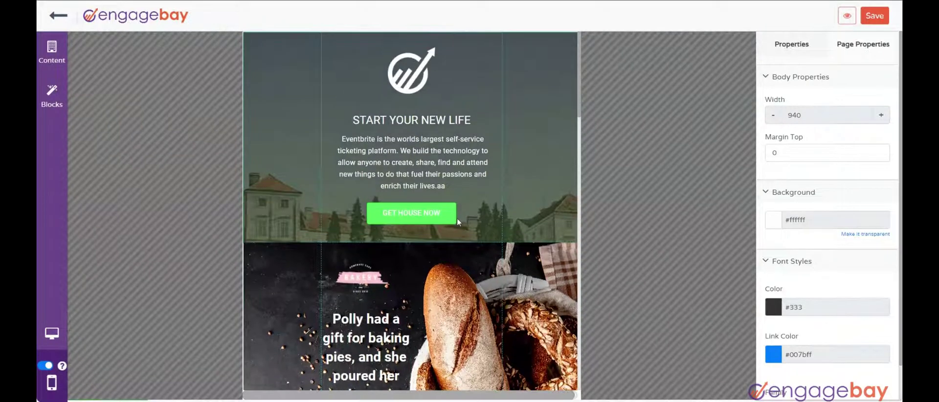
scroll(457, 217, down, 2)
scroll(421, 210, up, 2)
drag(421, 209, 401, 231)
scroll(460, 295, down, 2)
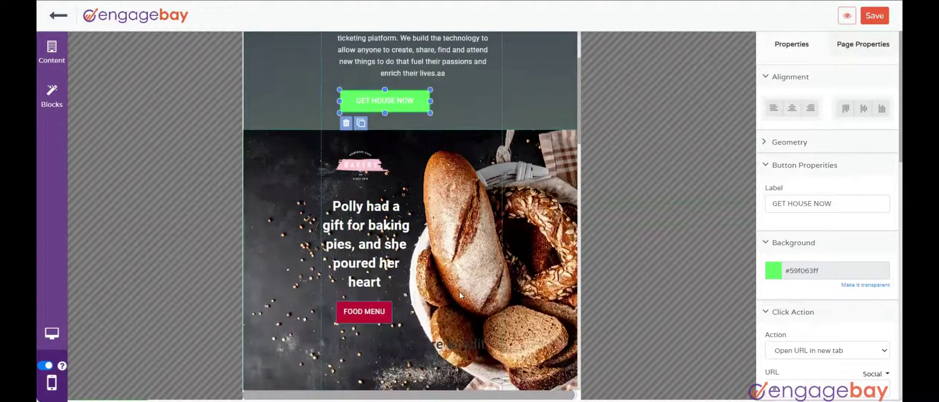
scroll(460, 295, up, 2)
- Save the landing page, entering a sample first name as its name
click(846, 19)
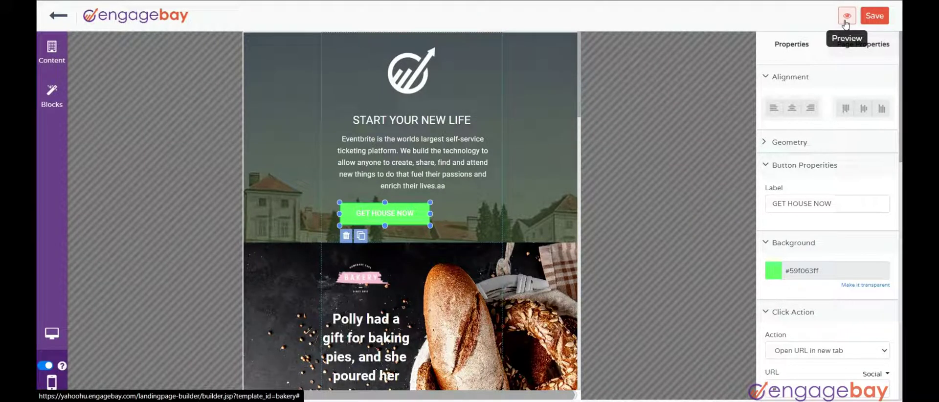
click(876, 17)
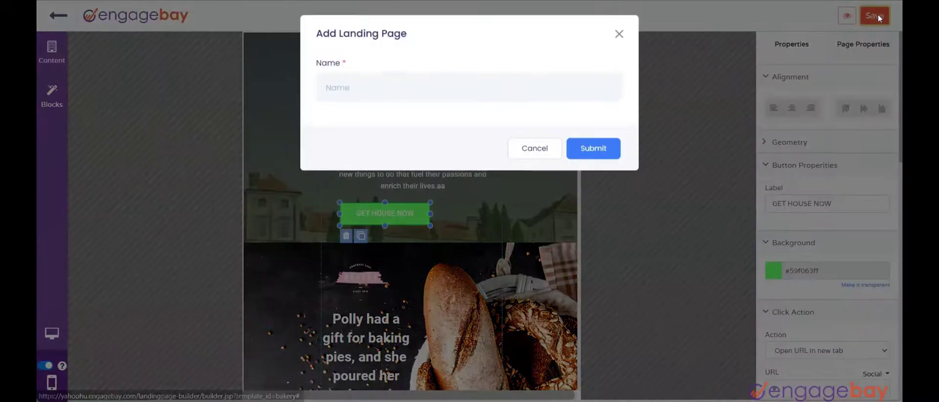
click(401, 83)
text(Bob)
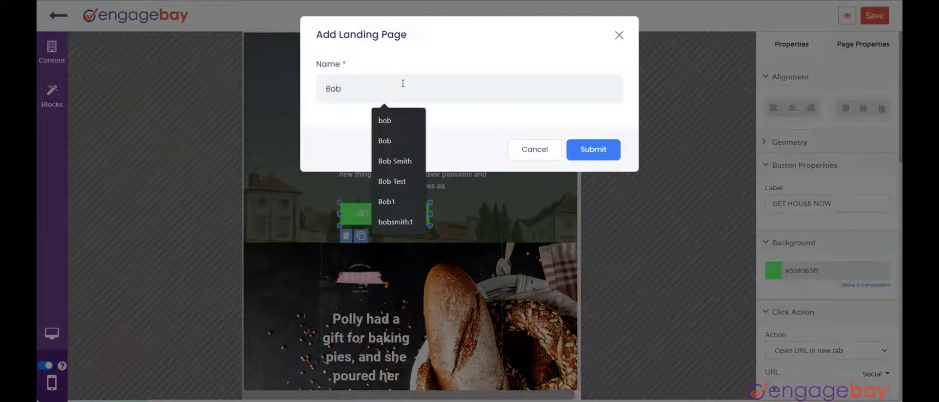
click(604, 152)
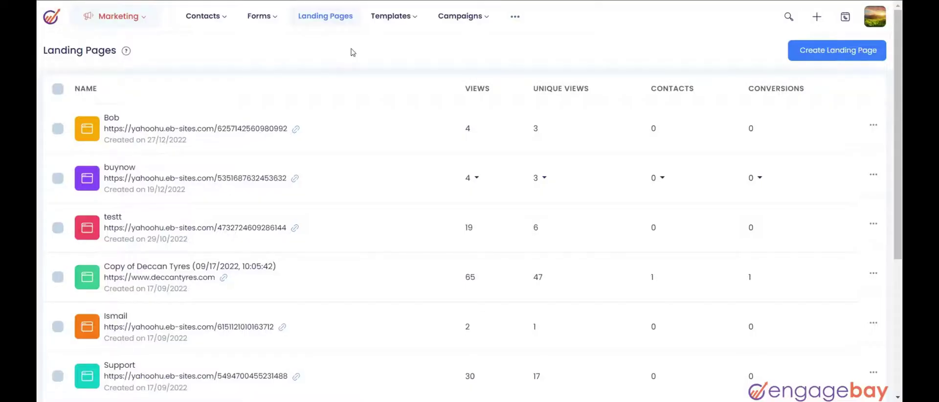
- Create an A/B variant named "bbb" for the newest landing page in the list
click(874, 125)
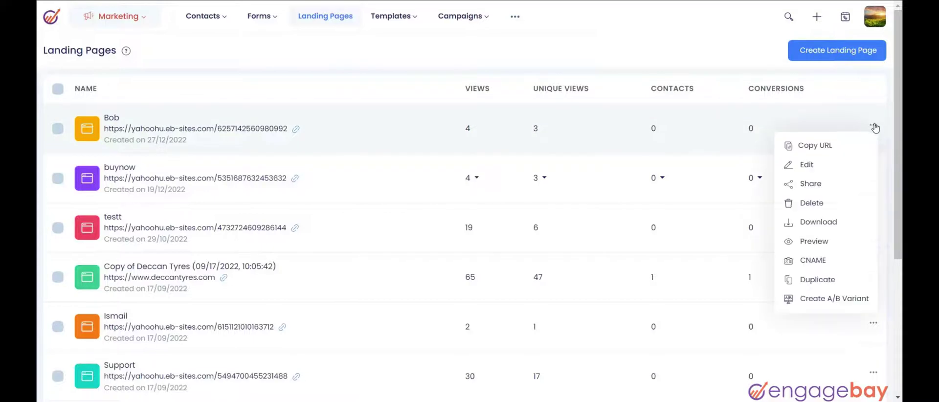
click(826, 304)
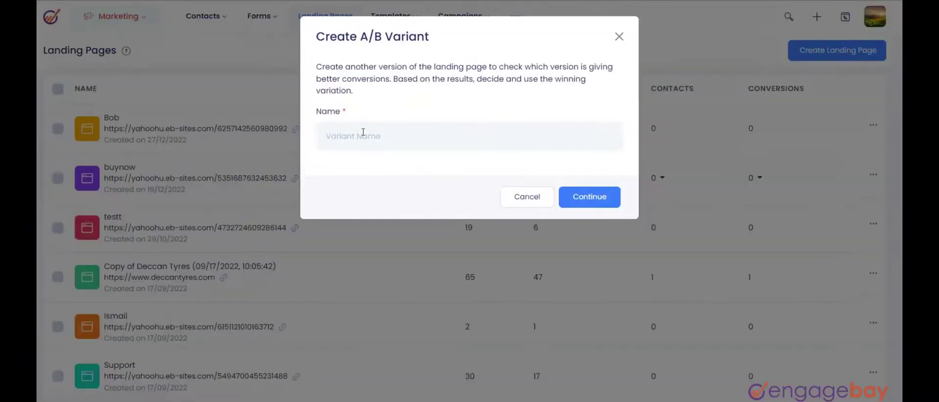
click(363, 131)
text(bbb)
click(589, 200)
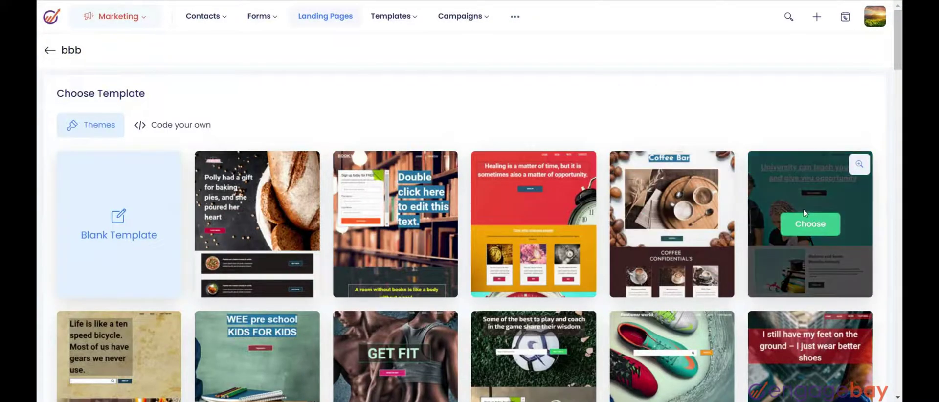
- Choose the BOOK WORLD bookshelf theme as the template for the variant
click(127, 226)
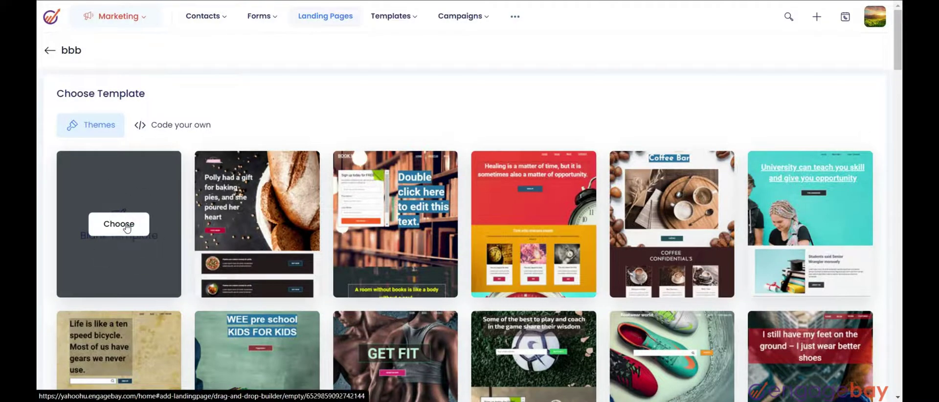
click(181, 126)
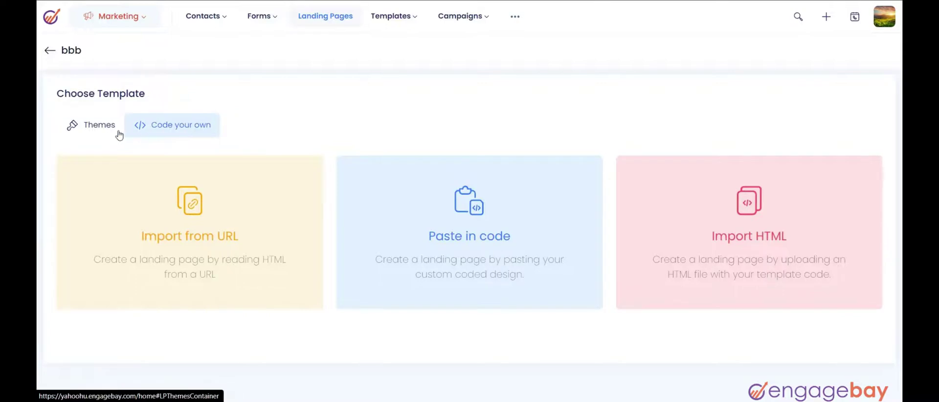
click(101, 127)
mouse_move(252, 225)
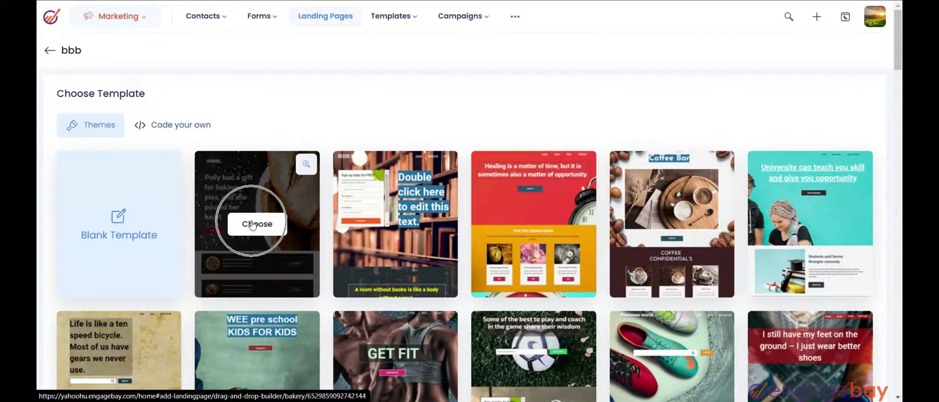
mouse_move(395, 225)
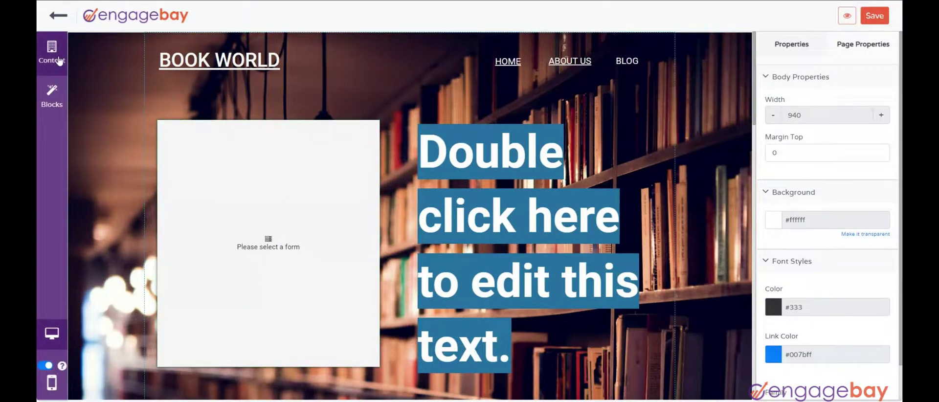
- Save the book-themed variant under the name "bbb" and show the landing page's main version
click(58, 60)
click(44, 92)
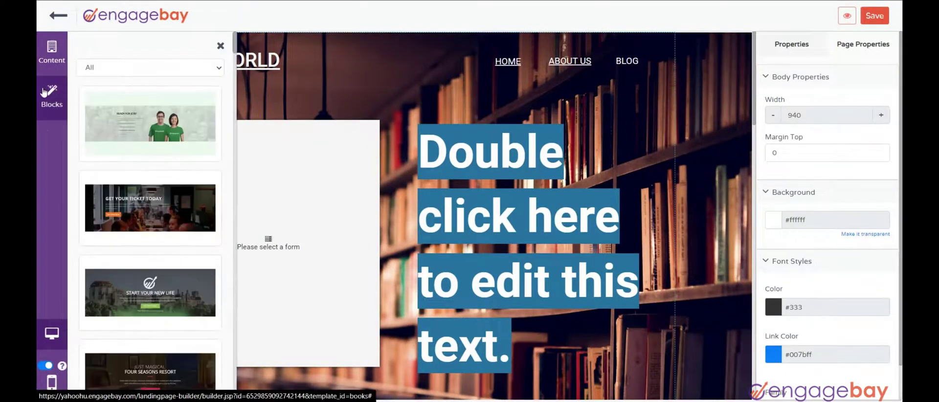
click(874, 18)
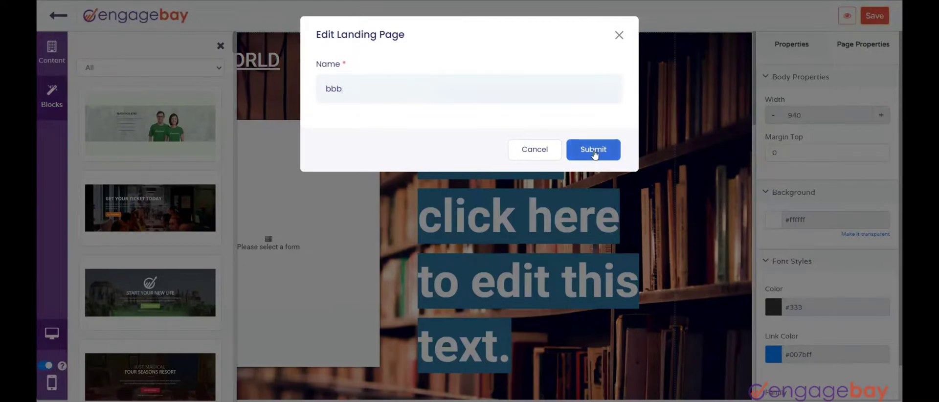
click(594, 150)
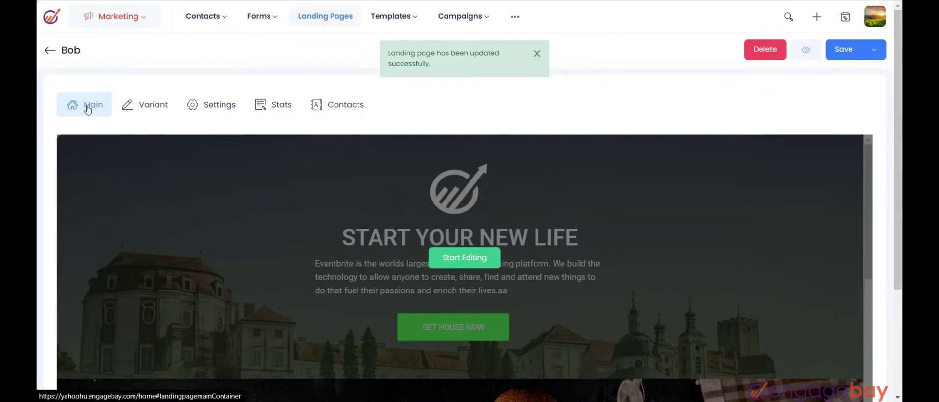
click(87, 107)
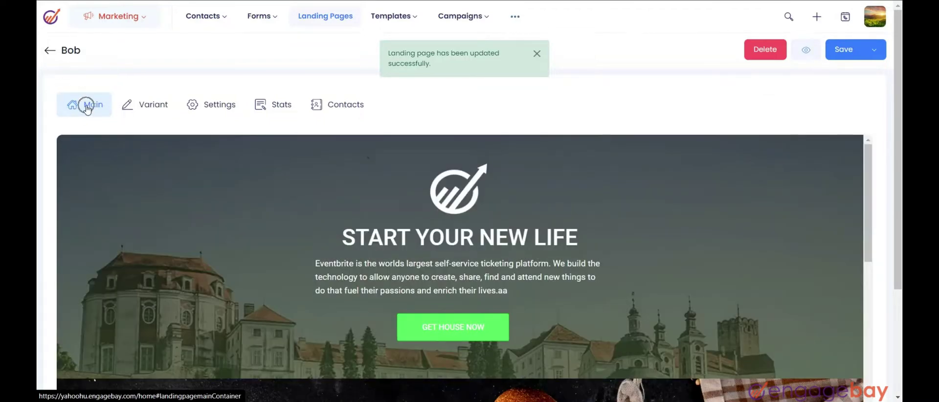